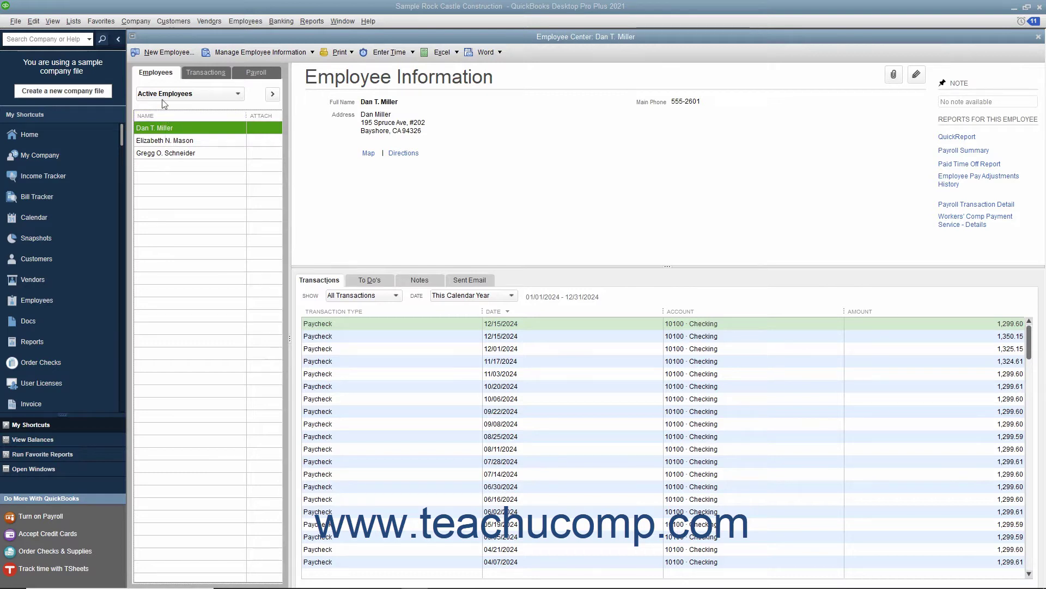
# Step: Open a blank New Employee form from the Employee Center toolbar
pyautogui.click(171, 55)
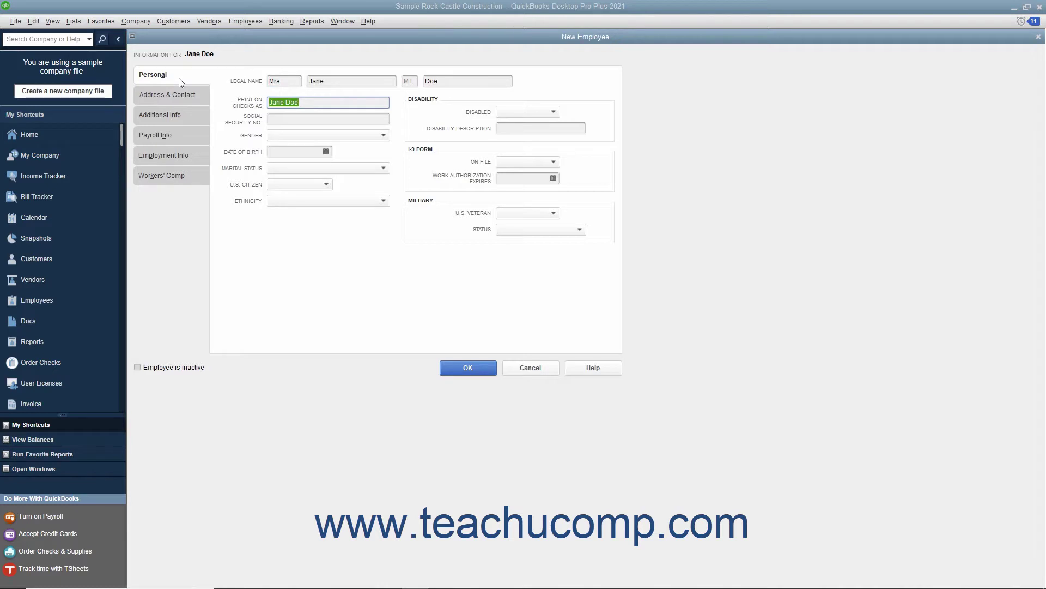
# Step: Enter the employee's Social Security number on the Personal tab, then go to Address & Contact
pyautogui.click(310, 102)
pyautogui.click(307, 116)
pyautogui.write('123-45-6789')
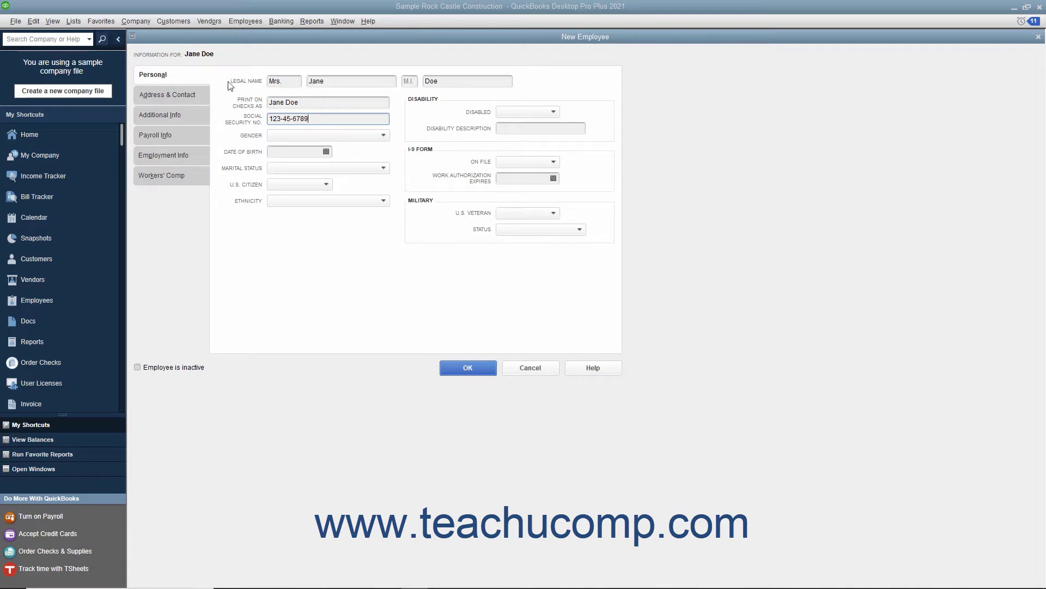
pyautogui.click(195, 94)
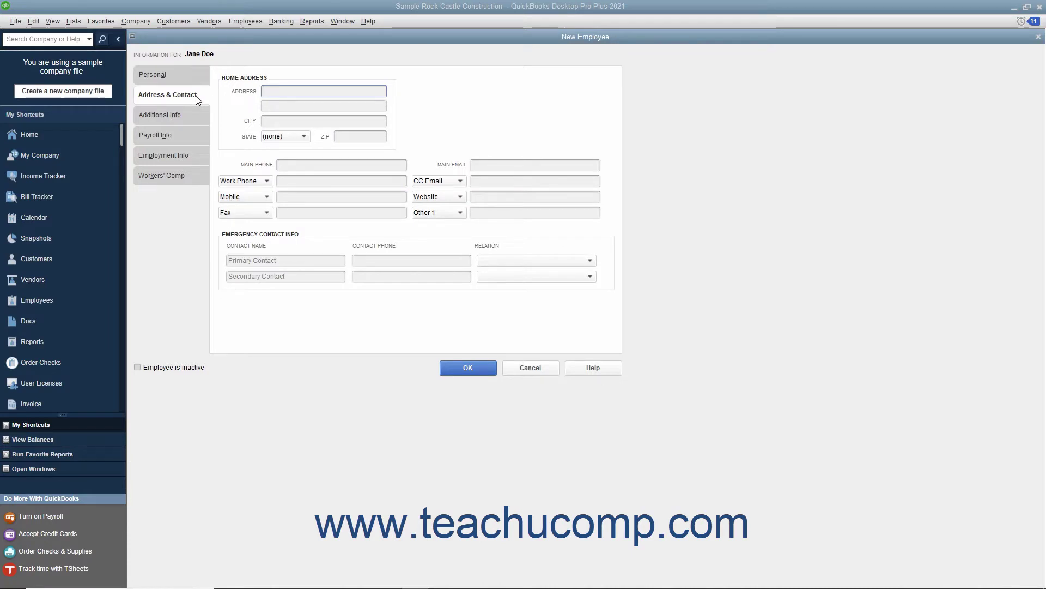
# Step: Fill in the employee's home address, main phone number and main email
pyautogui.click(263, 94)
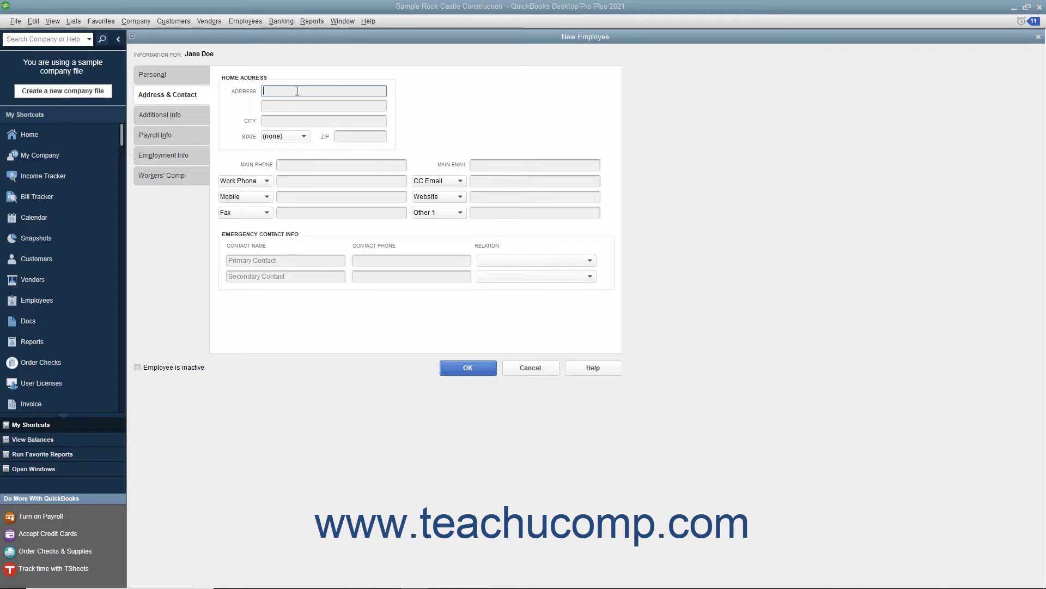
pyautogui.write('100 Main St.')
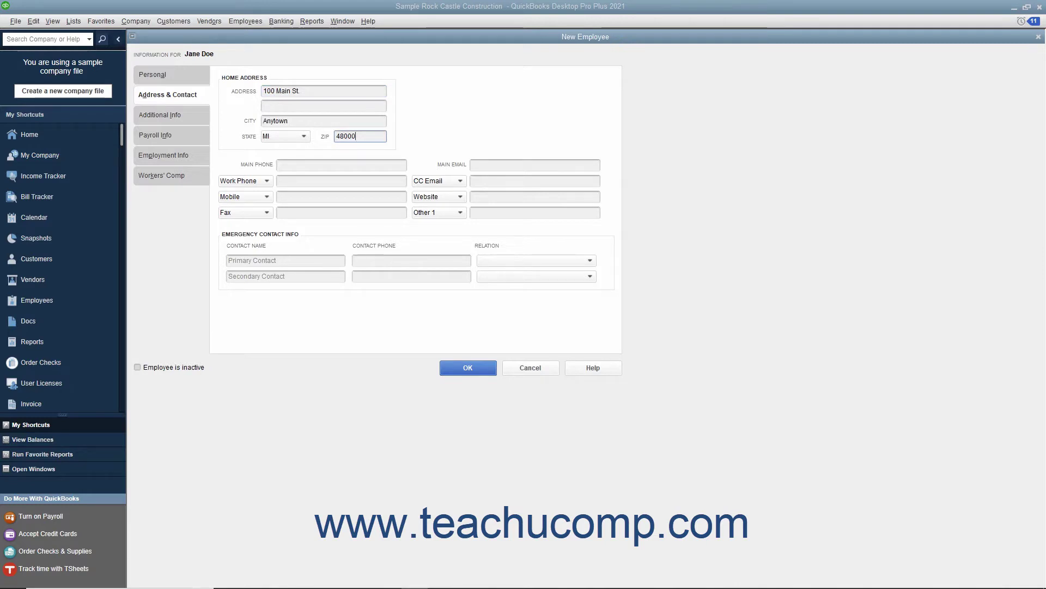
pyautogui.click(299, 163)
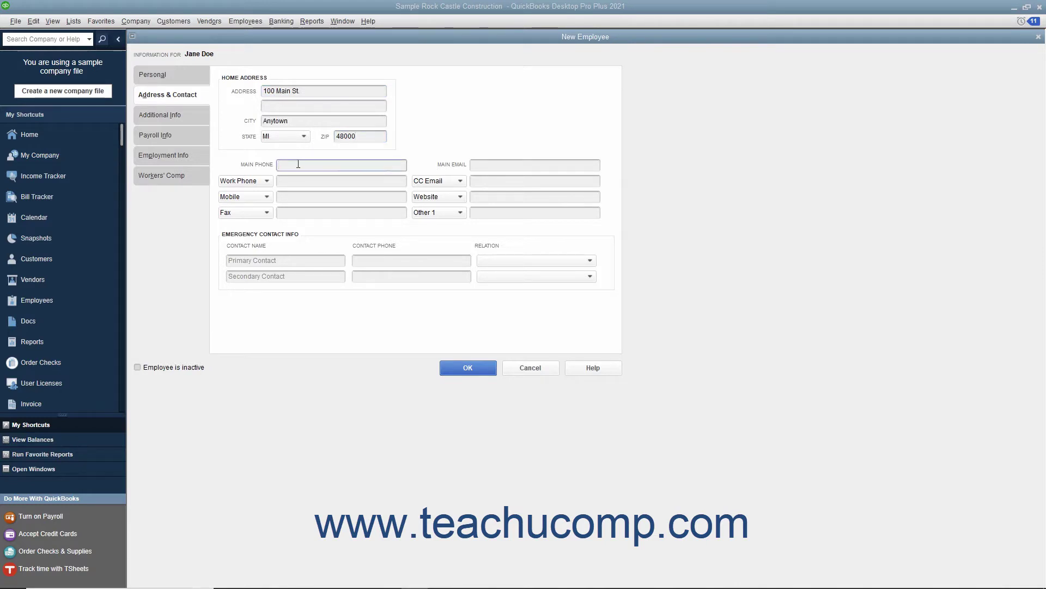
pyautogui.click(478, 167)
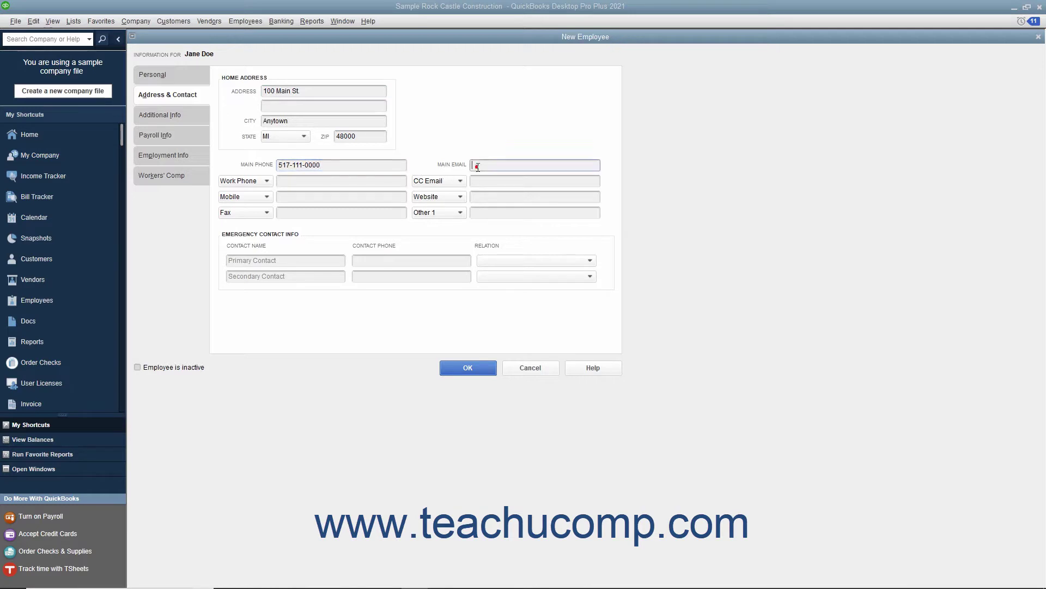
# Step: Review the phone contact-type list, keeping Work Phone, then move to the primary emergency contact
pyautogui.click(266, 181)
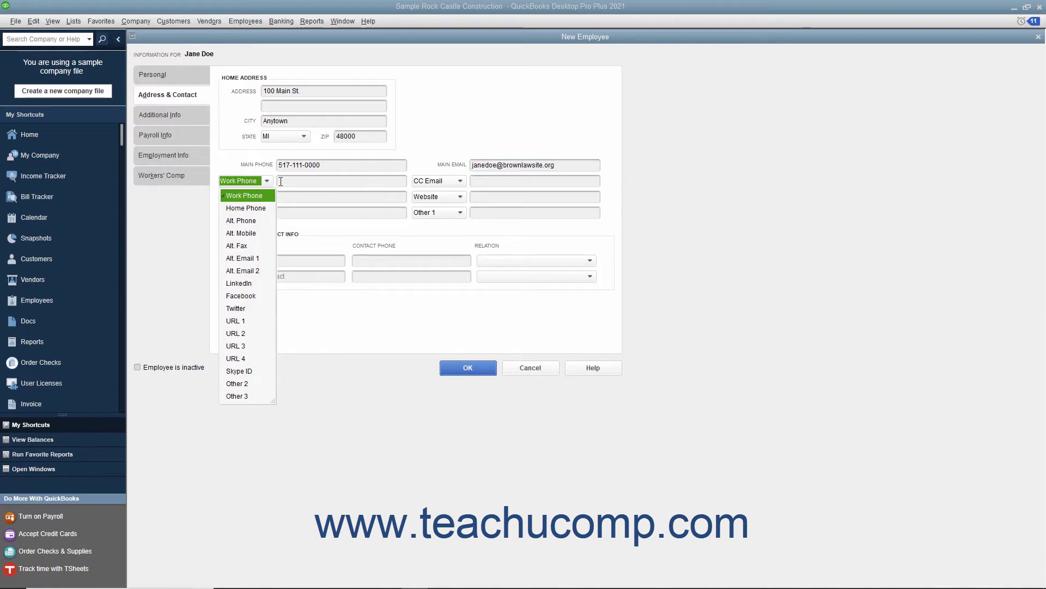
pyautogui.click(281, 181)
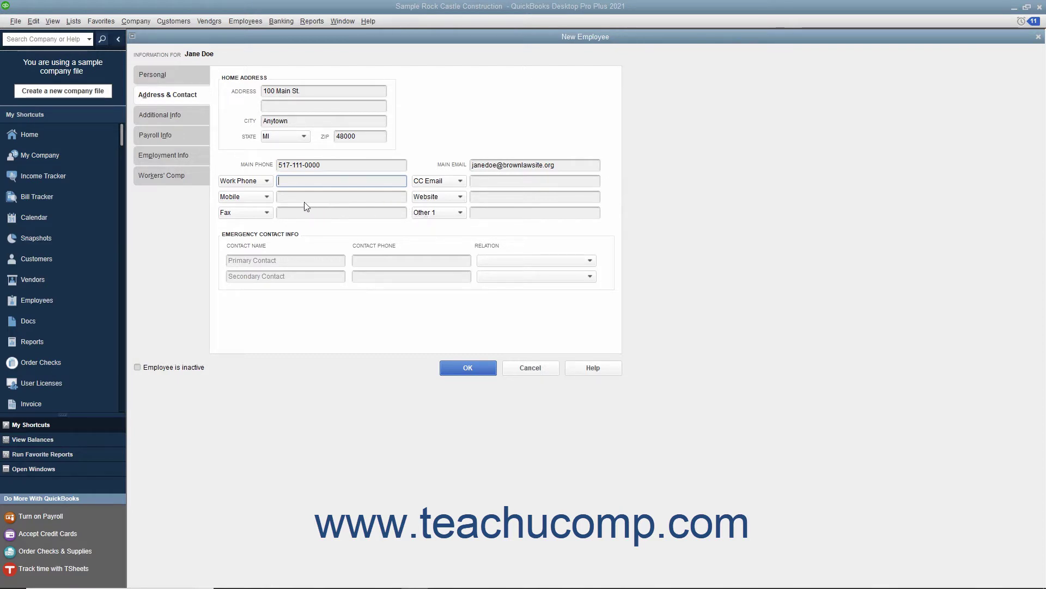
pyautogui.click(266, 181)
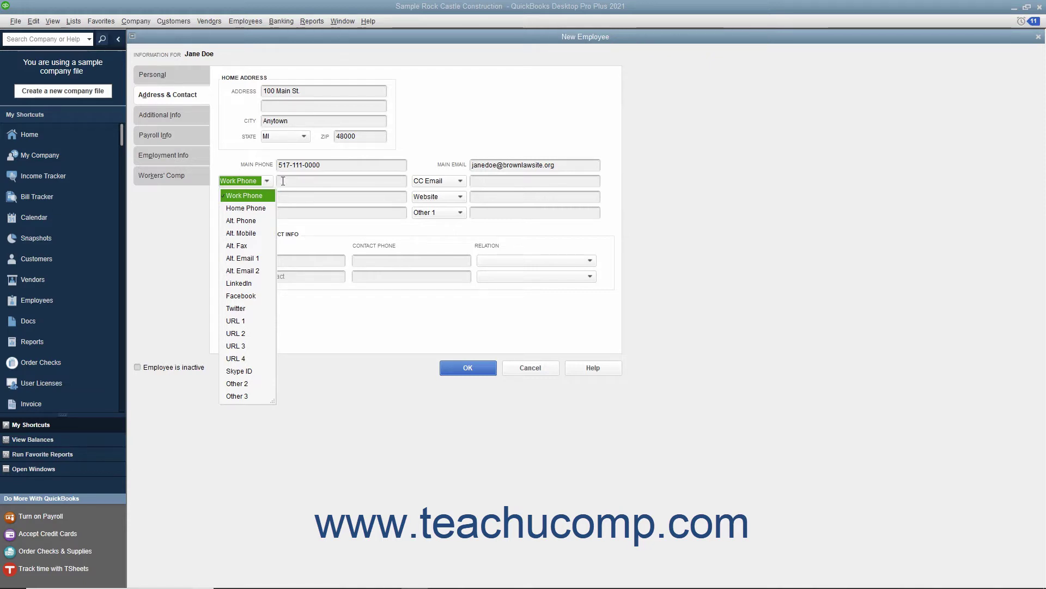
pyautogui.click(283, 181)
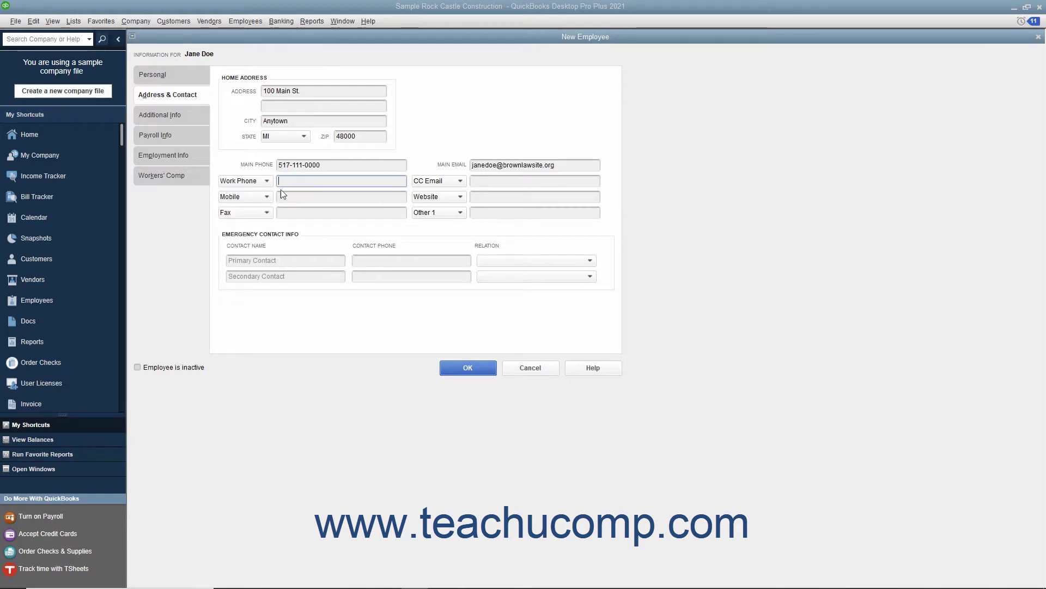
pyautogui.click(277, 260)
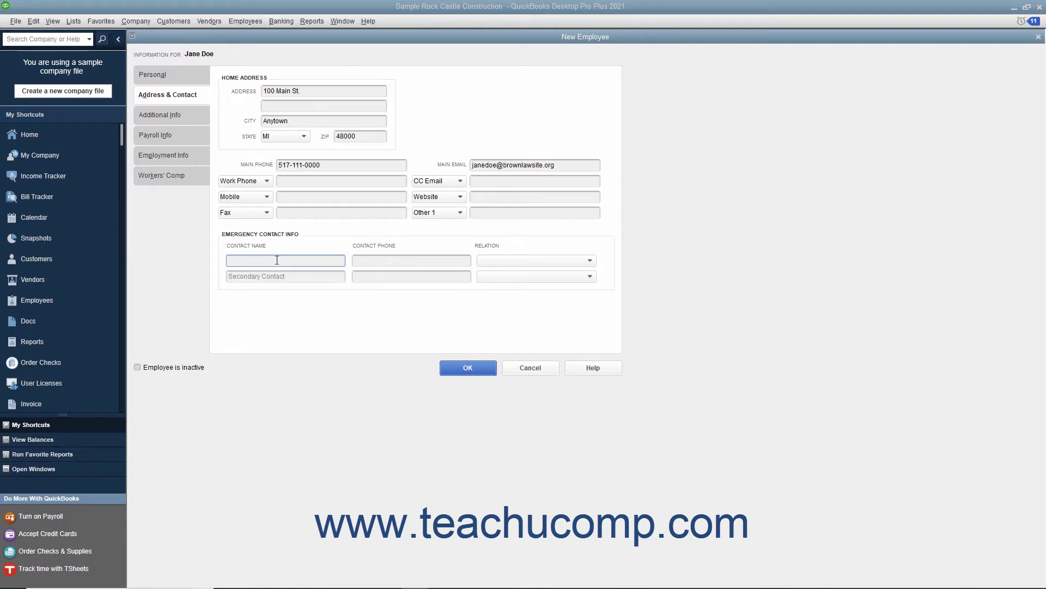
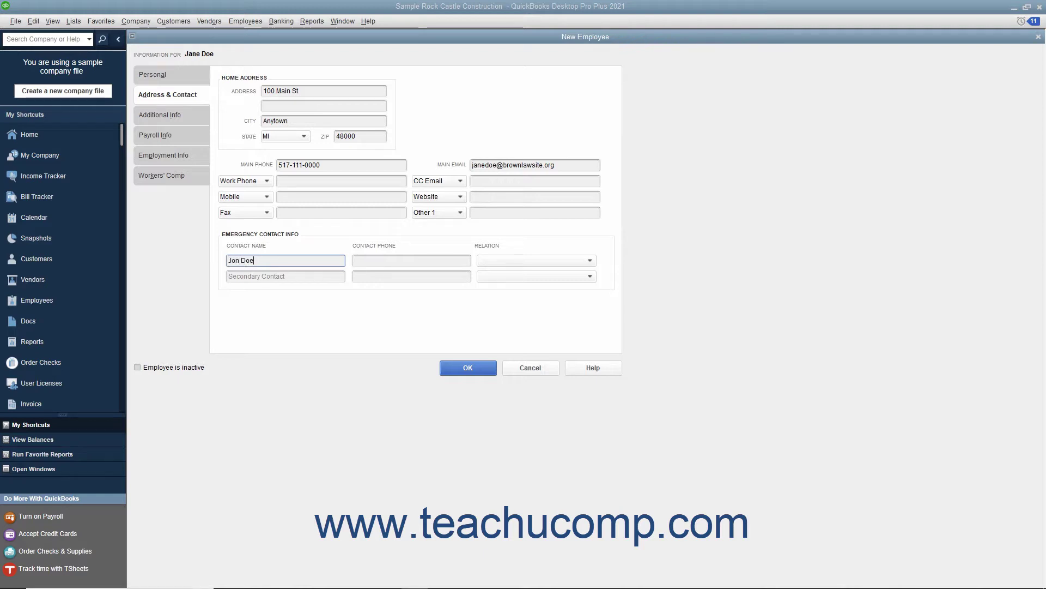
# Step: Enter the primary emergency contact's name and phone with relation Spouse, then go to Additional Info
pyautogui.press('Tab')
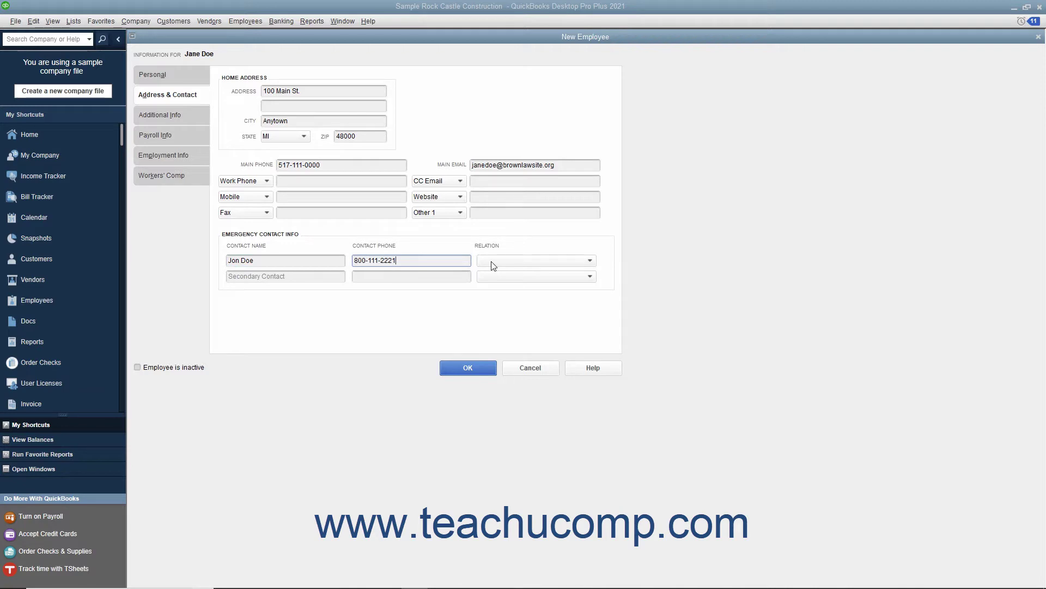
pyautogui.click(493, 262)
pyautogui.click(492, 291)
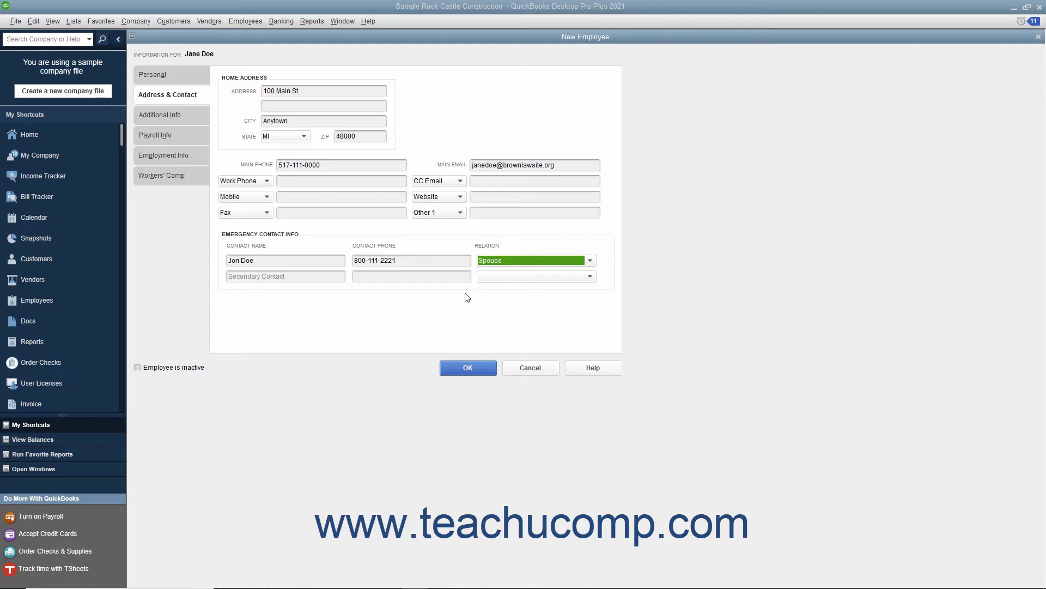
pyautogui.click(302, 275)
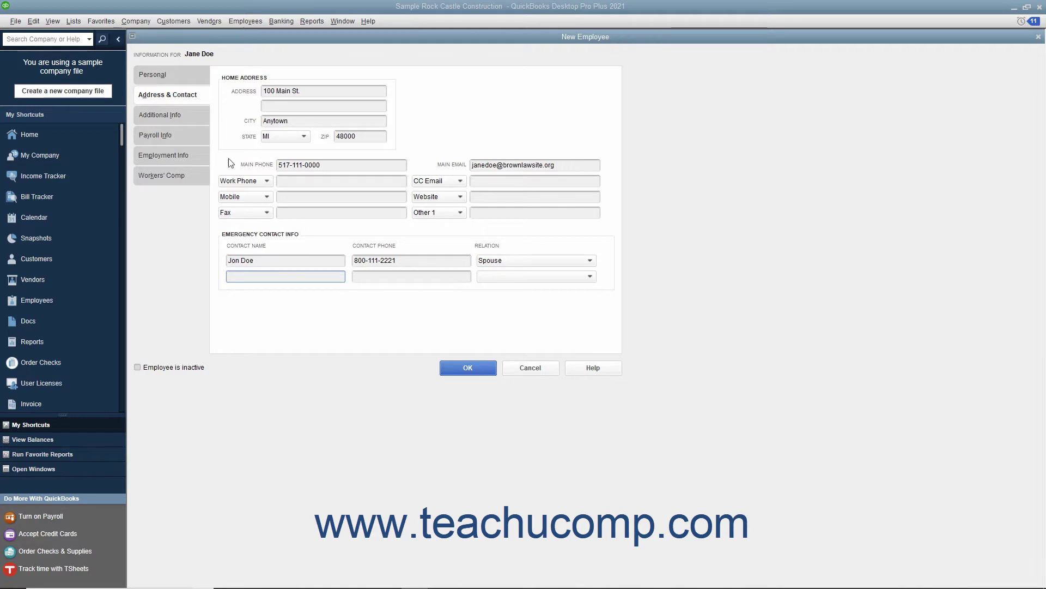
pyautogui.click(188, 118)
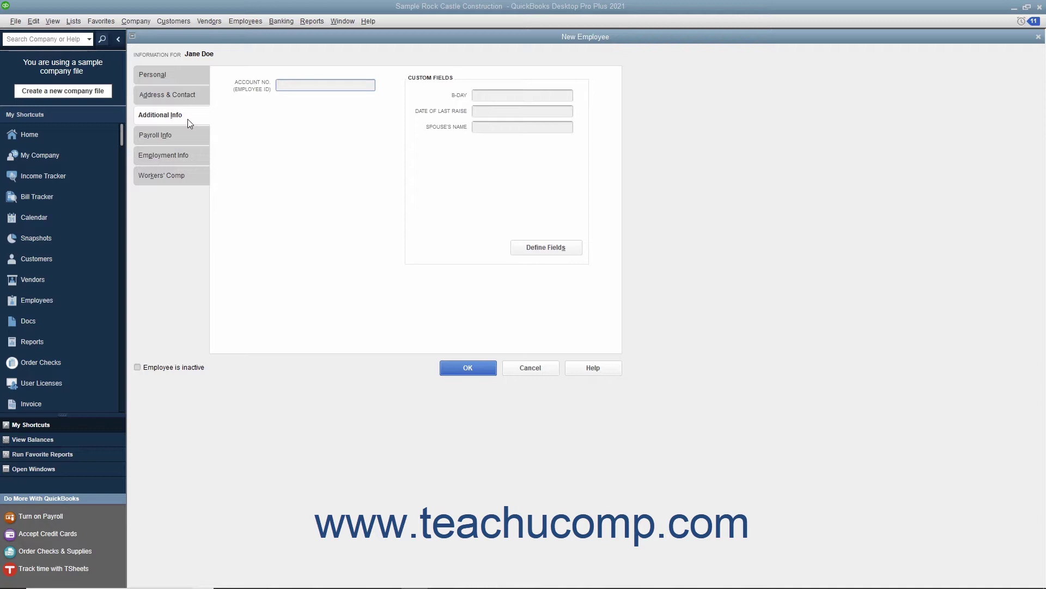
# Step: Leave Account No. and the B-DAY custom field empty and move to Payroll Info
pyautogui.click(287, 85)
pyautogui.click(477, 99)
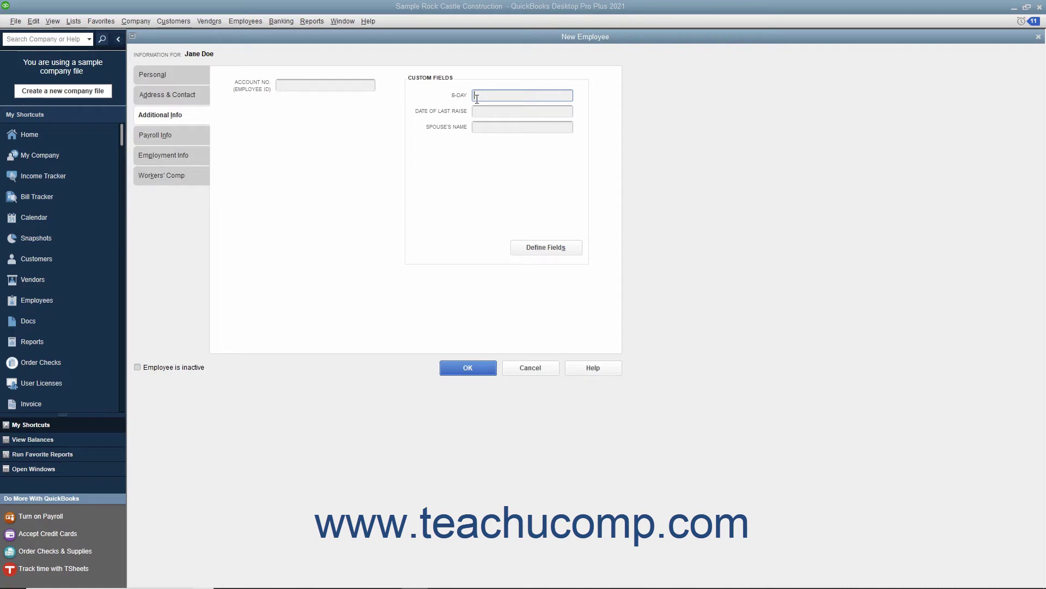
pyautogui.click(180, 140)
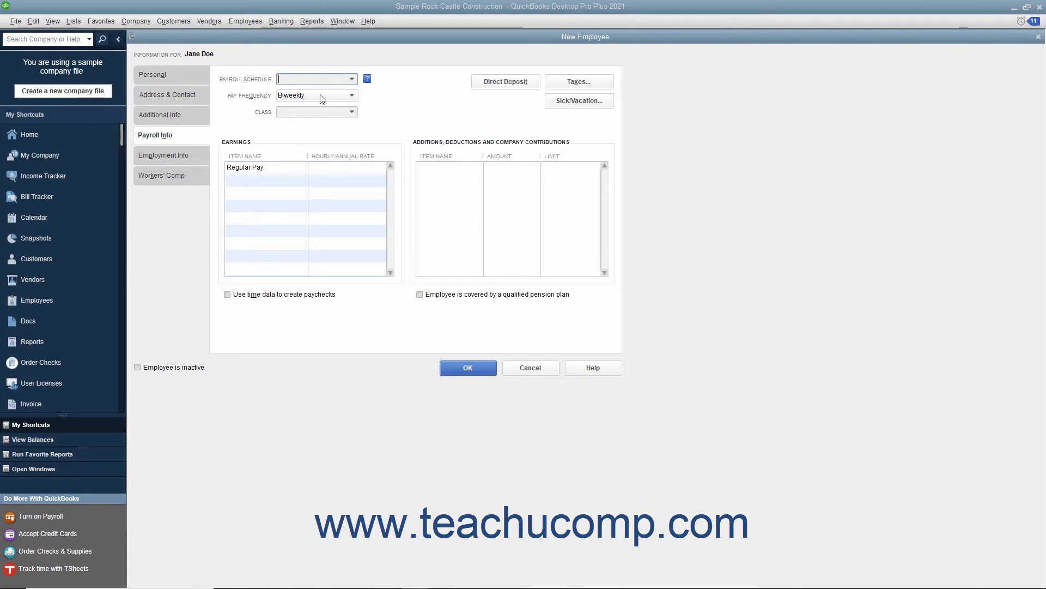
# Step: Choose the Biweekly payroll schedule and set Regular Pay to 15.00
pyautogui.click(352, 80)
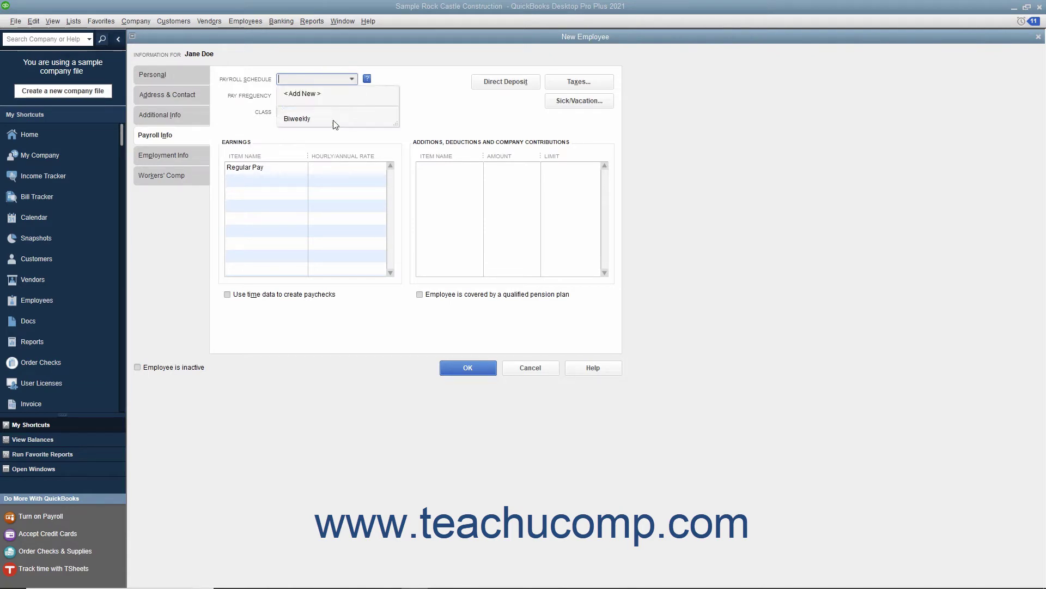
pyautogui.click(297, 118)
pyautogui.click(338, 169)
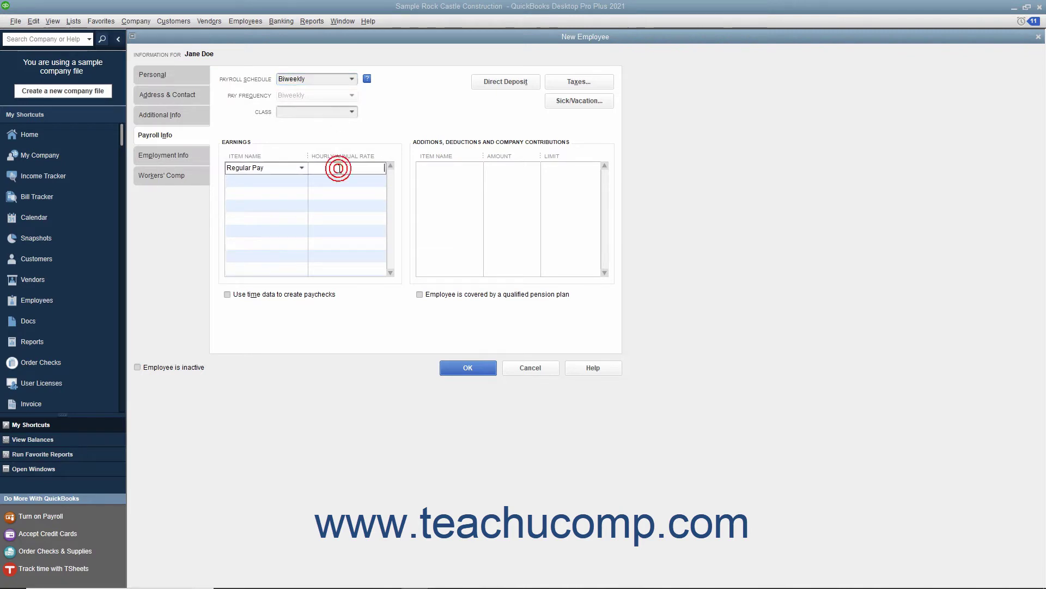
pyautogui.write('15.00')
# Step: Add an Overtime Rate earnings line at 22.50 and save the employee with OK
pyautogui.click(249, 180)
pyautogui.click(300, 179)
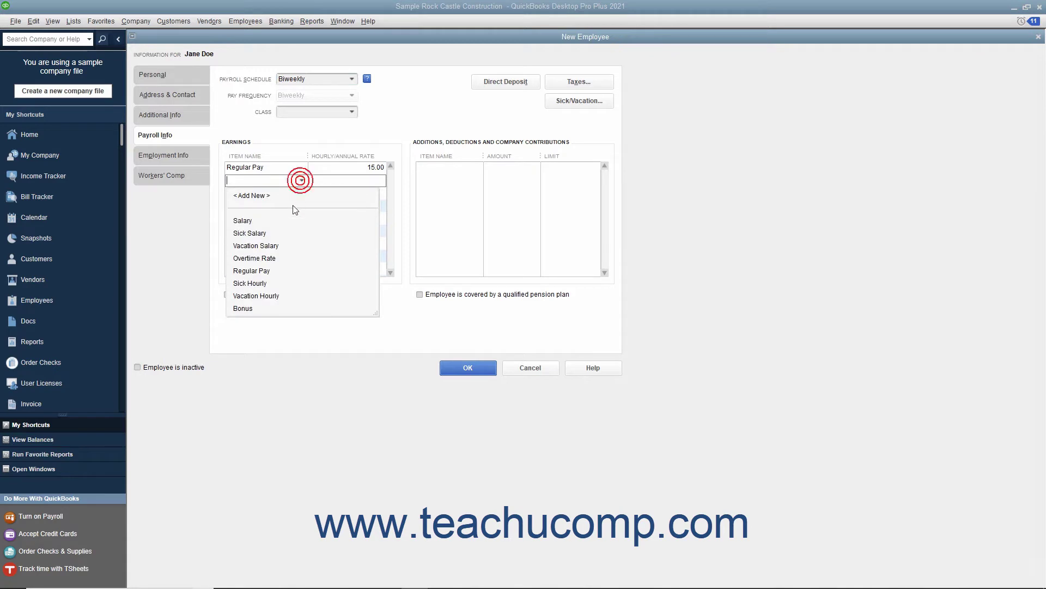
pyautogui.click(276, 258)
pyautogui.click(363, 180)
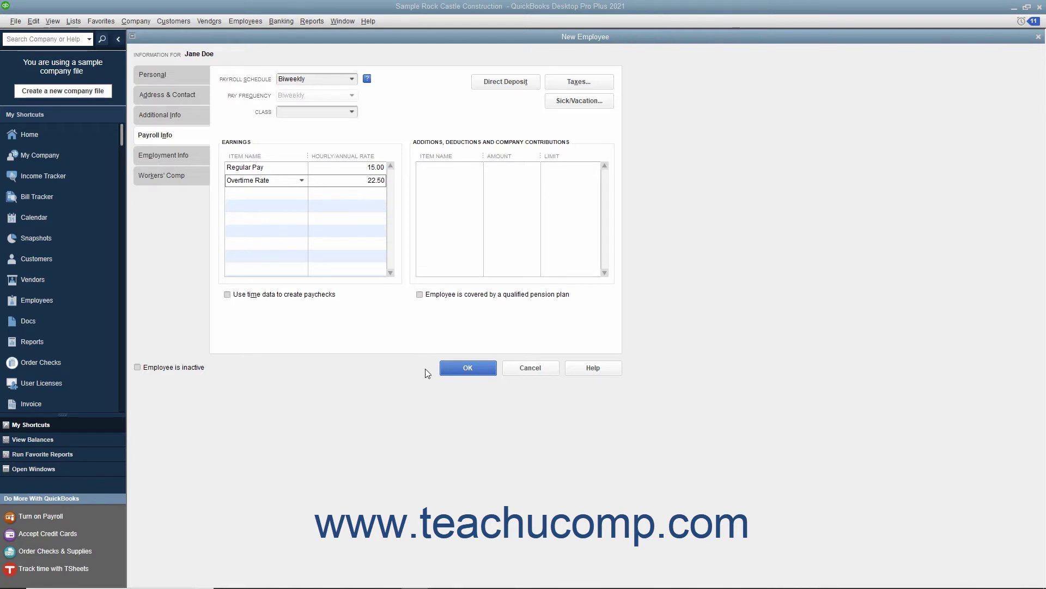
pyautogui.click(447, 371)
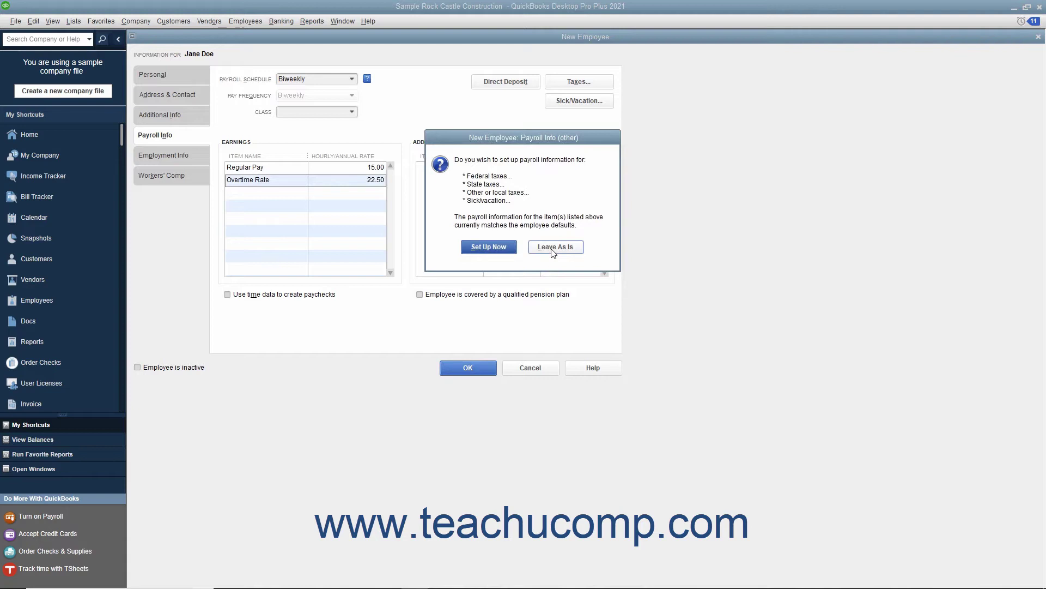
# Step: Set federal filing status to Married with 1 allowance, review state and other taxes, and accept
pyautogui.click(507, 254)
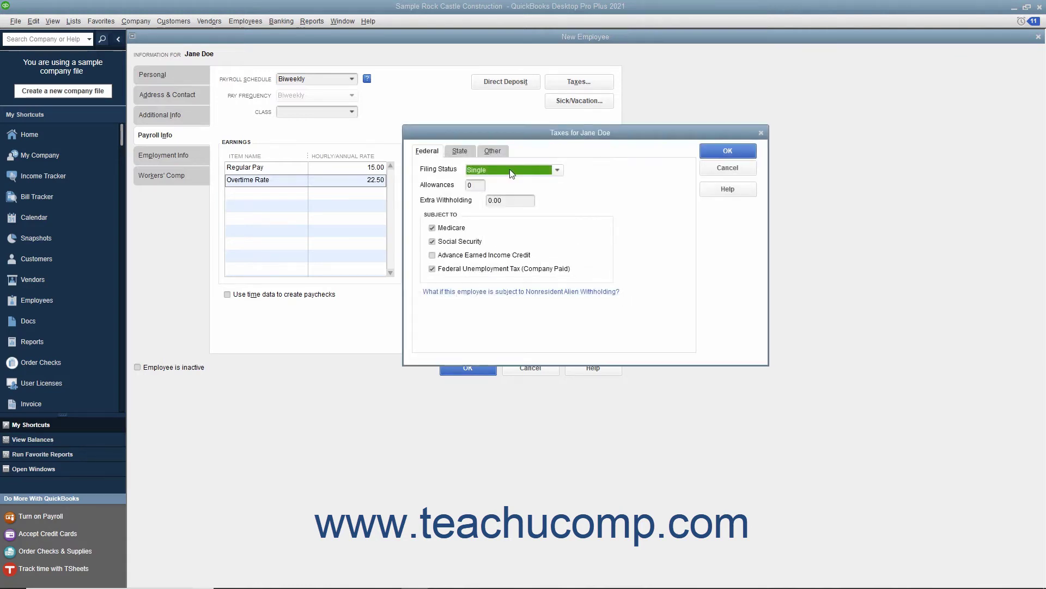
pyautogui.click(511, 173)
pyautogui.click(485, 195)
pyautogui.click(473, 186)
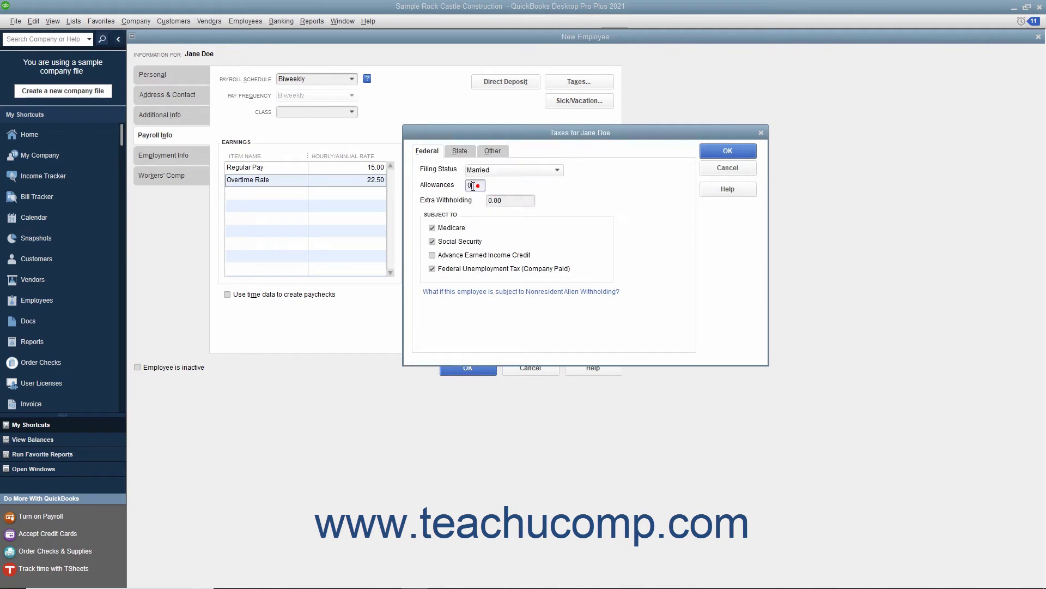
pyautogui.write('1')
pyautogui.click(459, 151)
pyautogui.click(493, 151)
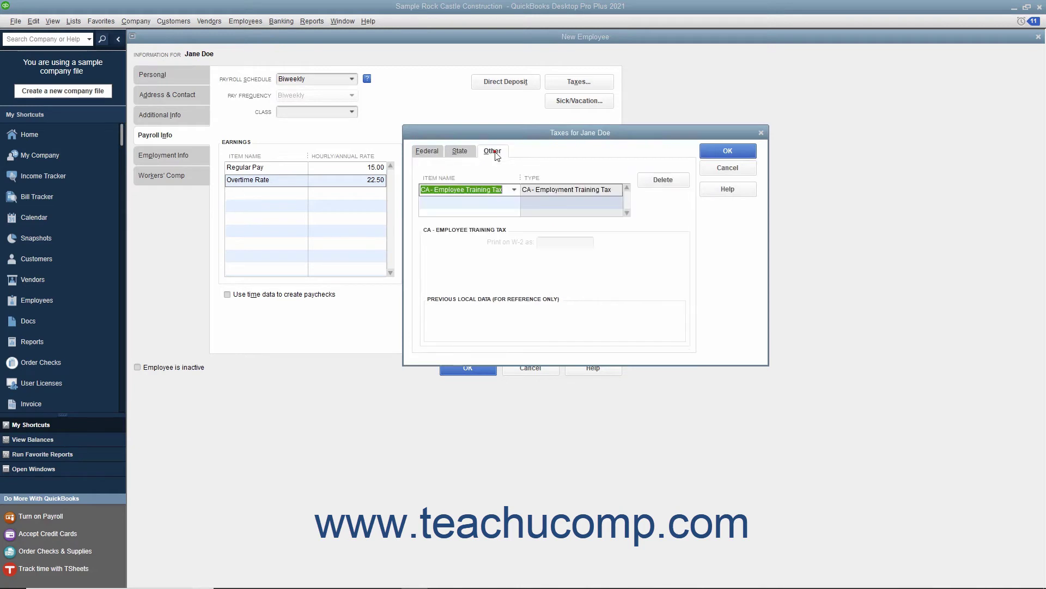
pyautogui.click(718, 151)
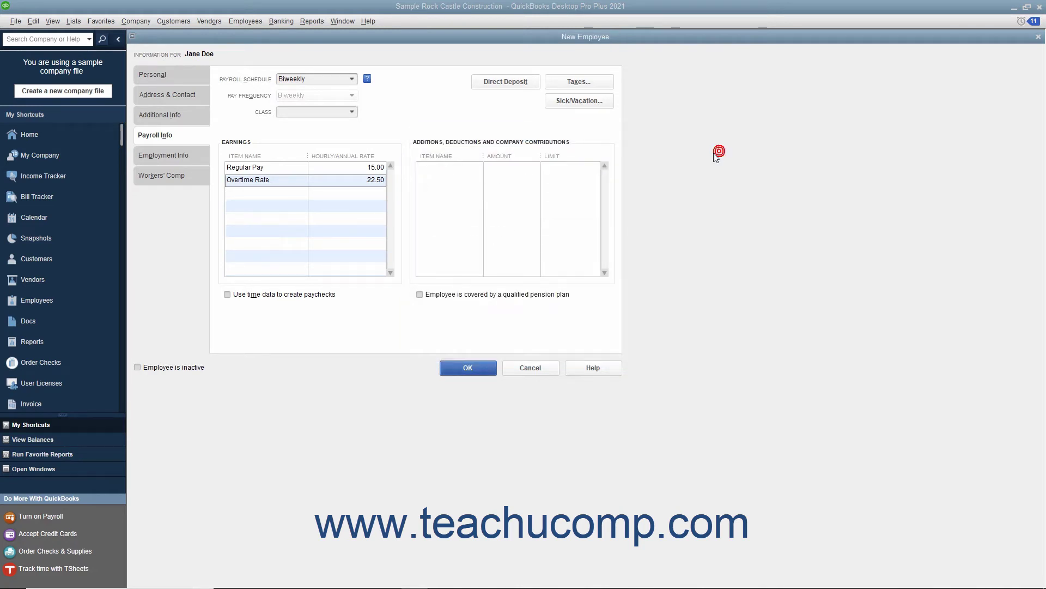
pyautogui.click(185, 152)
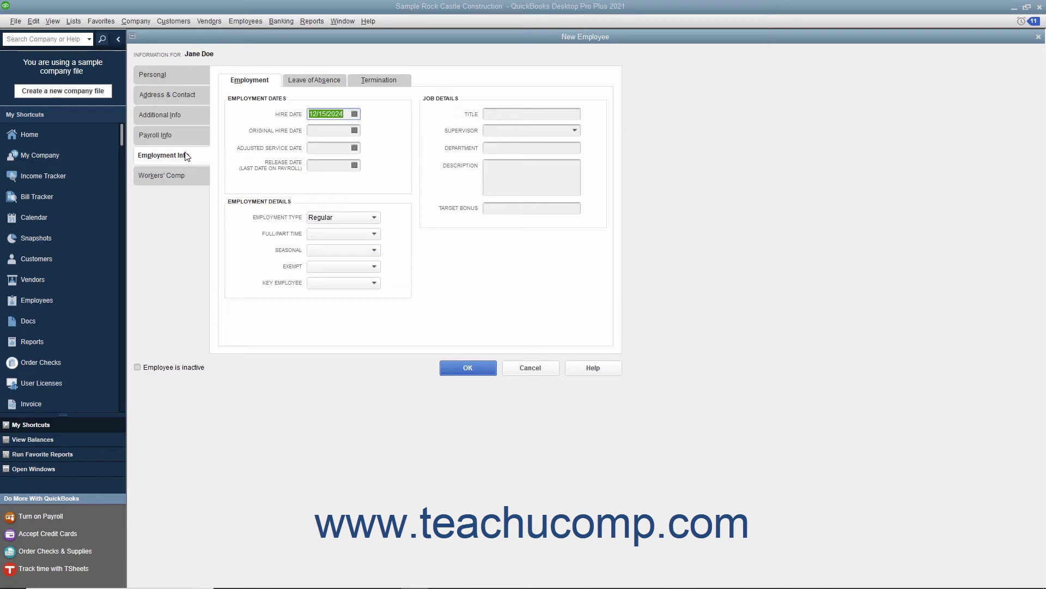
pyautogui.click(315, 81)
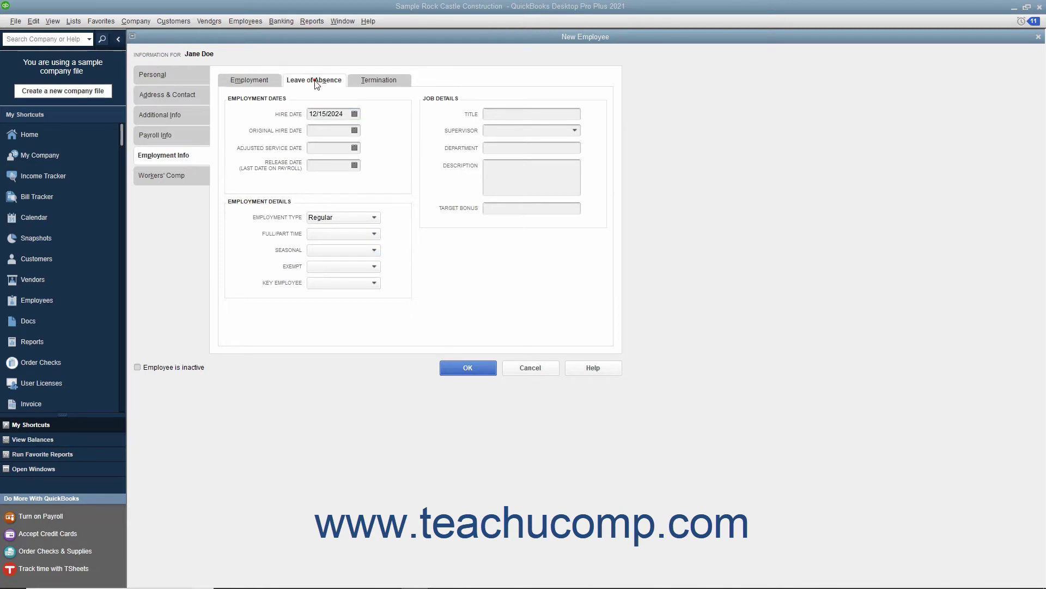
pyautogui.click(360, 81)
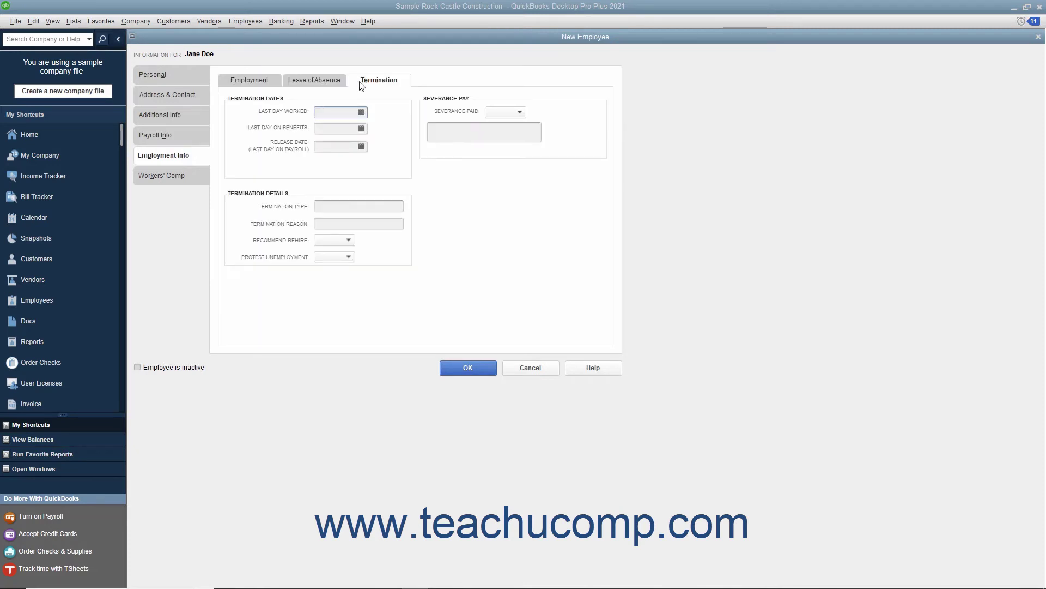
pyautogui.click(271, 86)
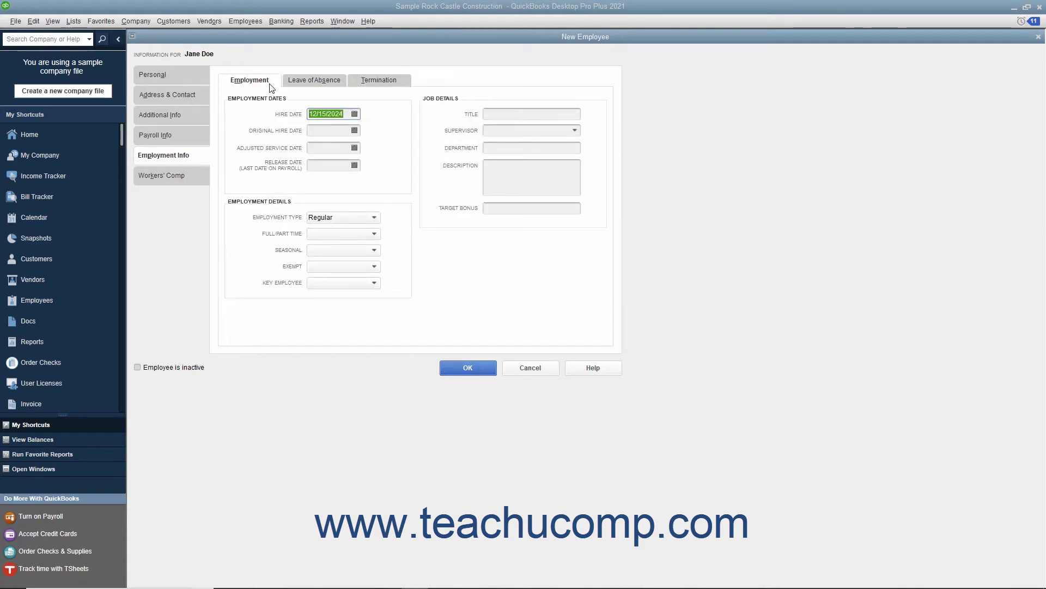
pyautogui.click(348, 114)
pyautogui.click(339, 134)
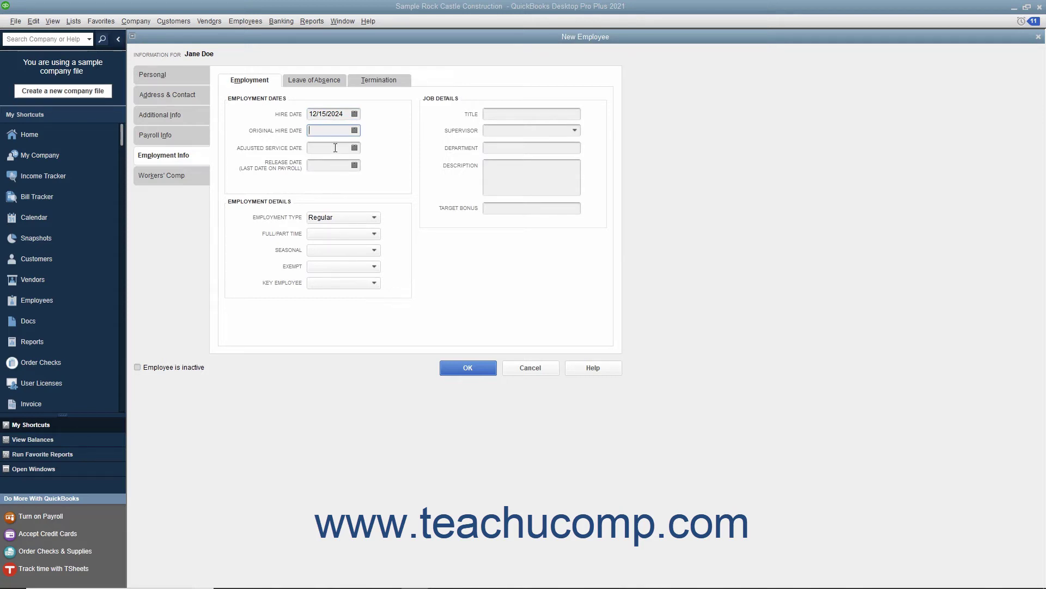
pyautogui.click(335, 148)
pyautogui.click(334, 166)
pyautogui.click(313, 218)
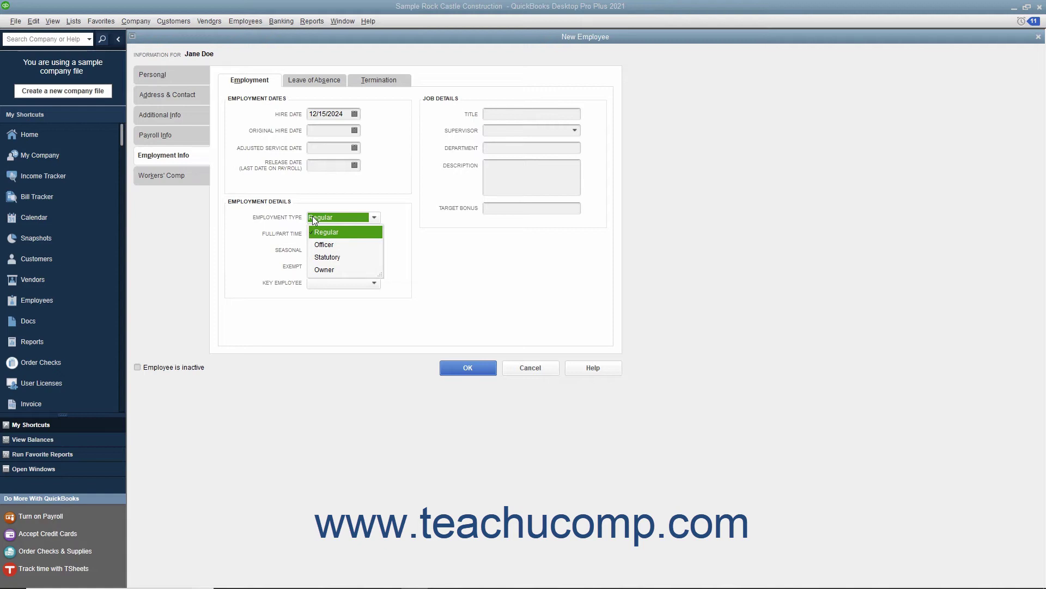
# Step: Keep Employment Type as Regular, mark the employee Full-time, and view Leave of Absence
pyautogui.click(319, 228)
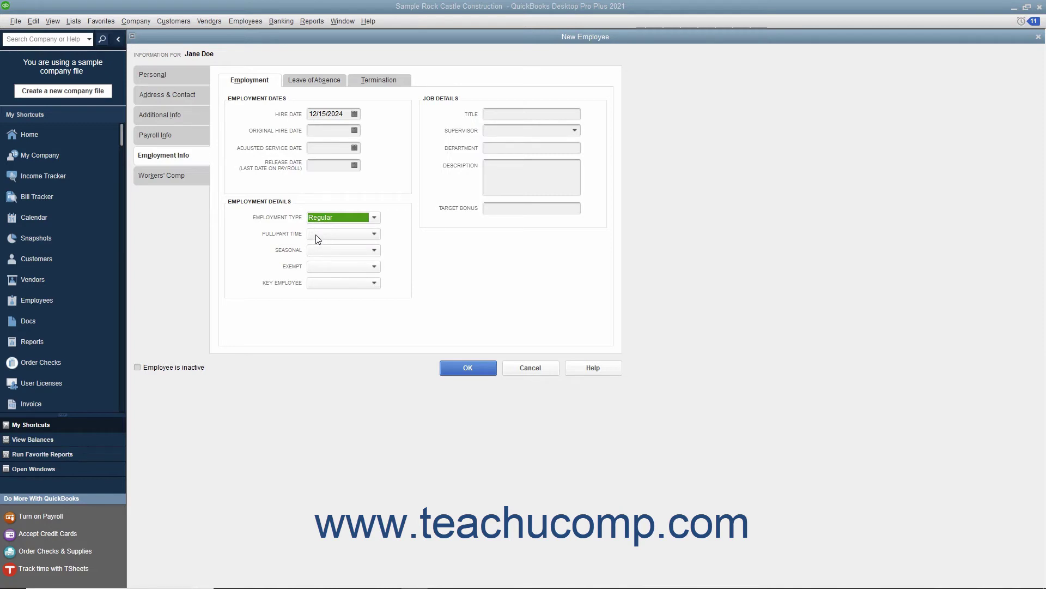
pyautogui.click(316, 235)
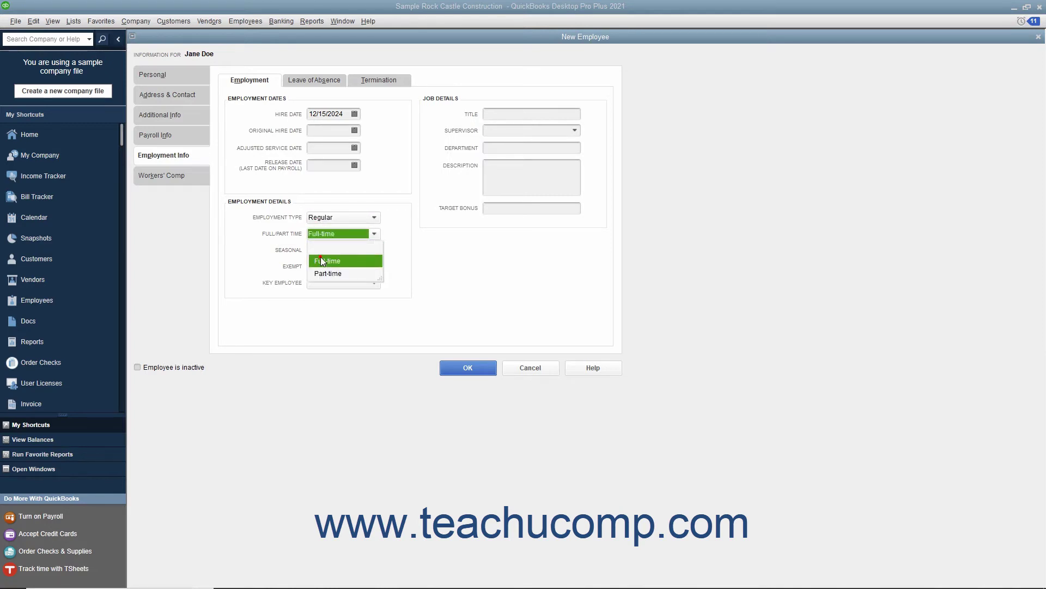
pyautogui.click(320, 258)
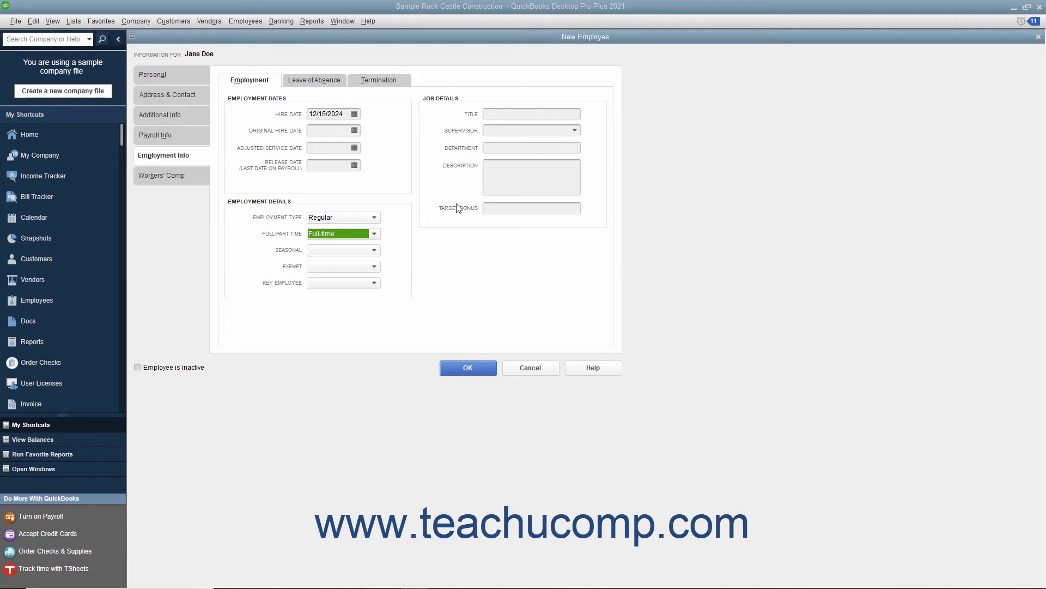
pyautogui.click(318, 81)
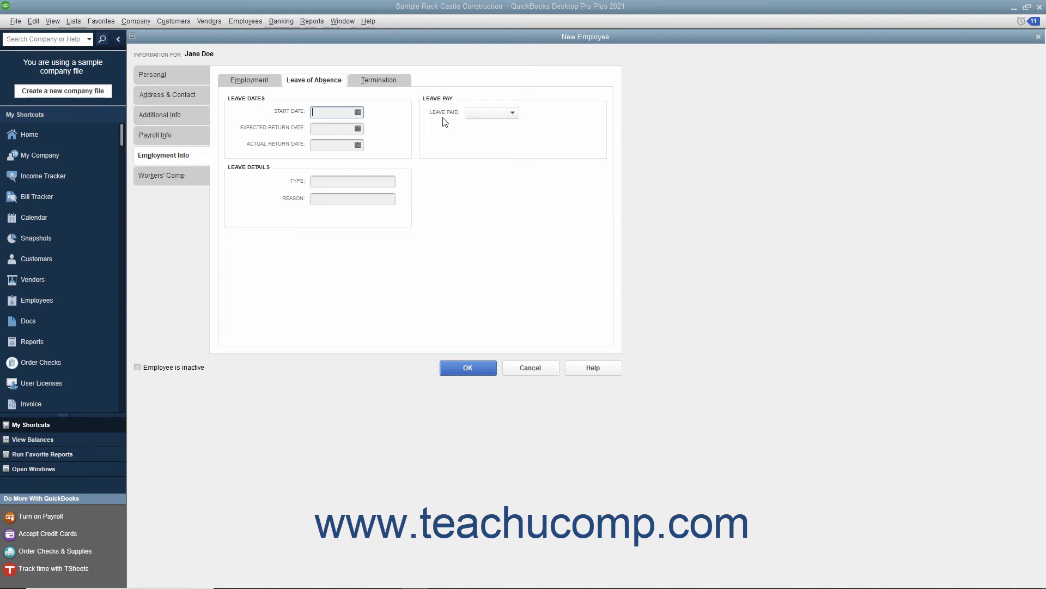
# Step: Review the Termination fields, then view the Workers' Comp settings
pyautogui.click(397, 80)
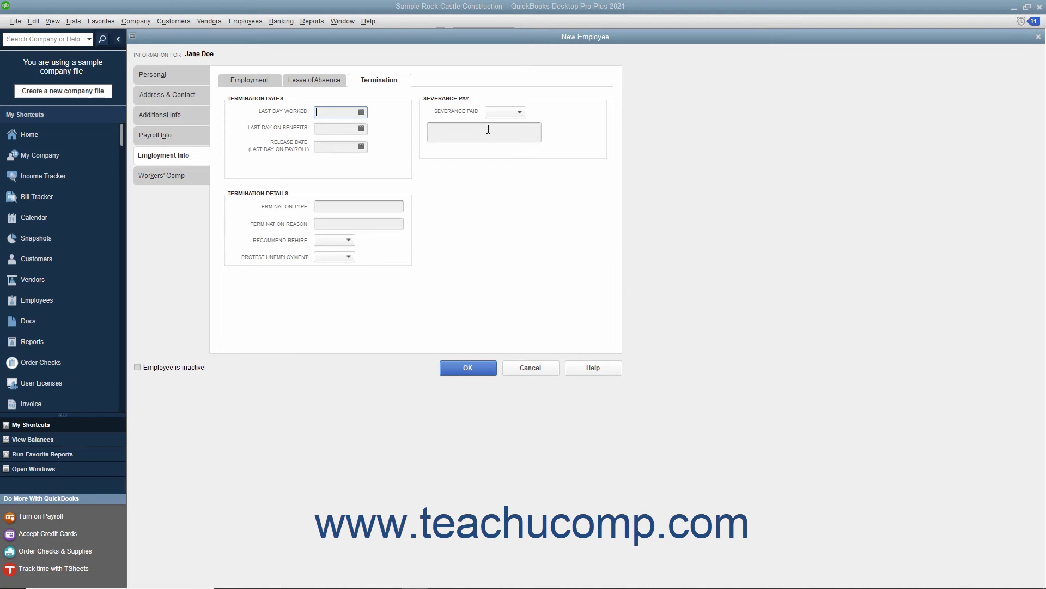
pyautogui.click(184, 178)
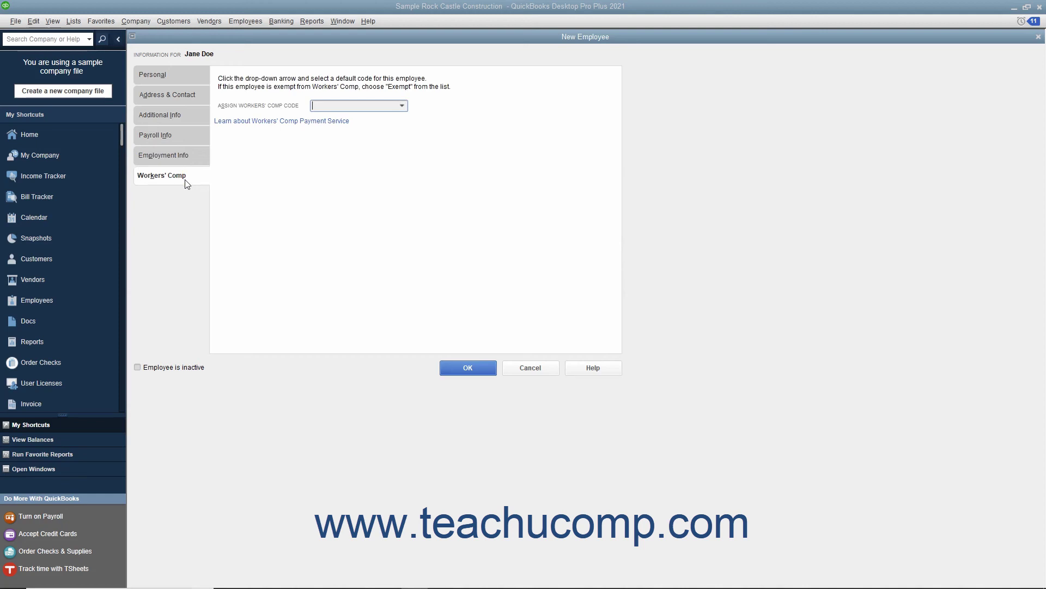
# Step: Save the new employee and reopen her record from the Employee Center list
pyautogui.click(449, 368)
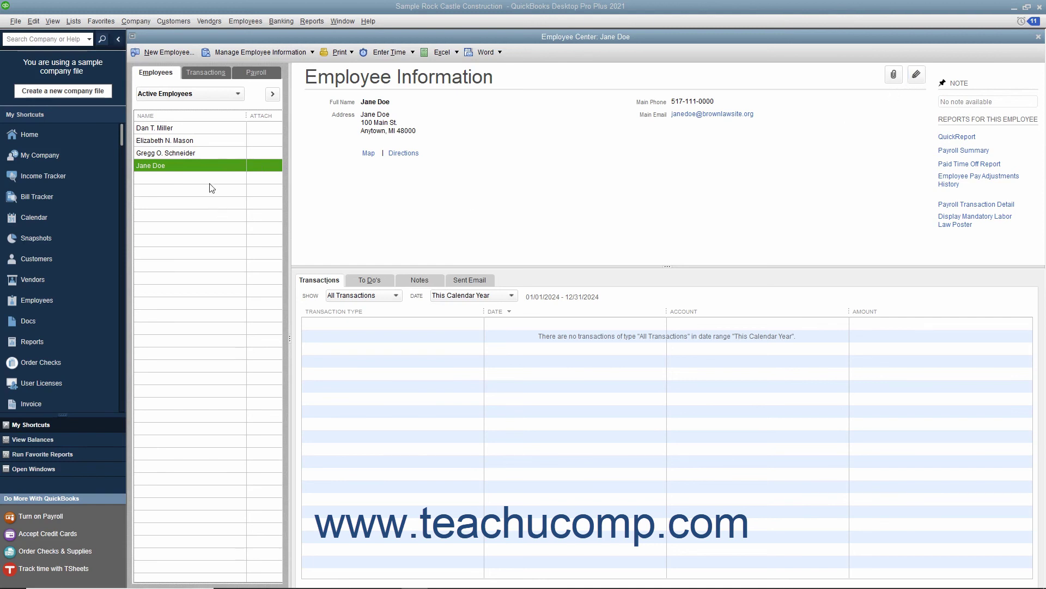
pyautogui.doubleClick(193, 167)
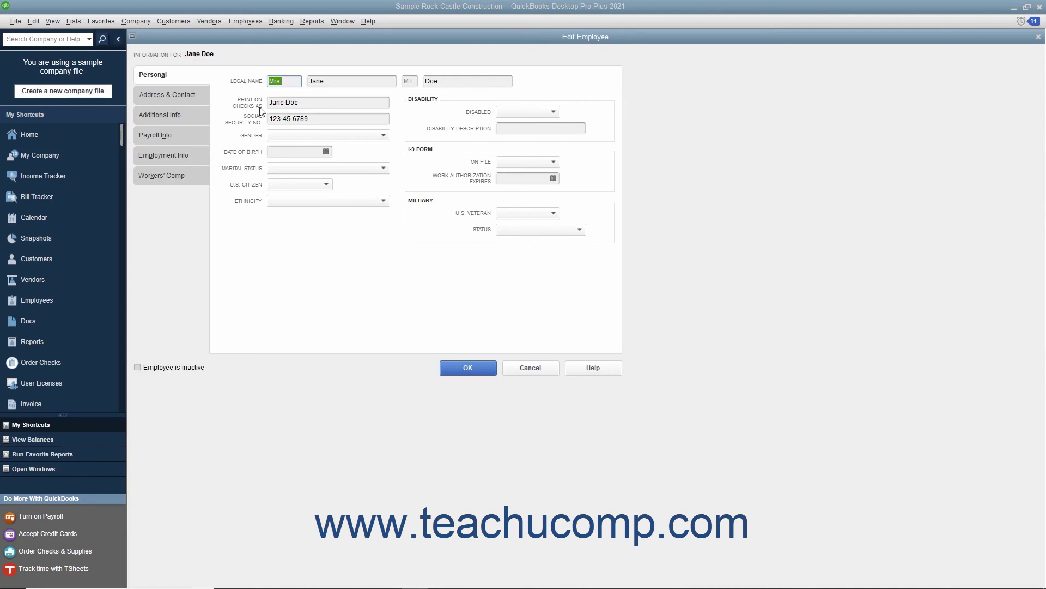
# Step: Enter the employee's account number in Additional Info's Account No. field and save the record
pyautogui.click(190, 115)
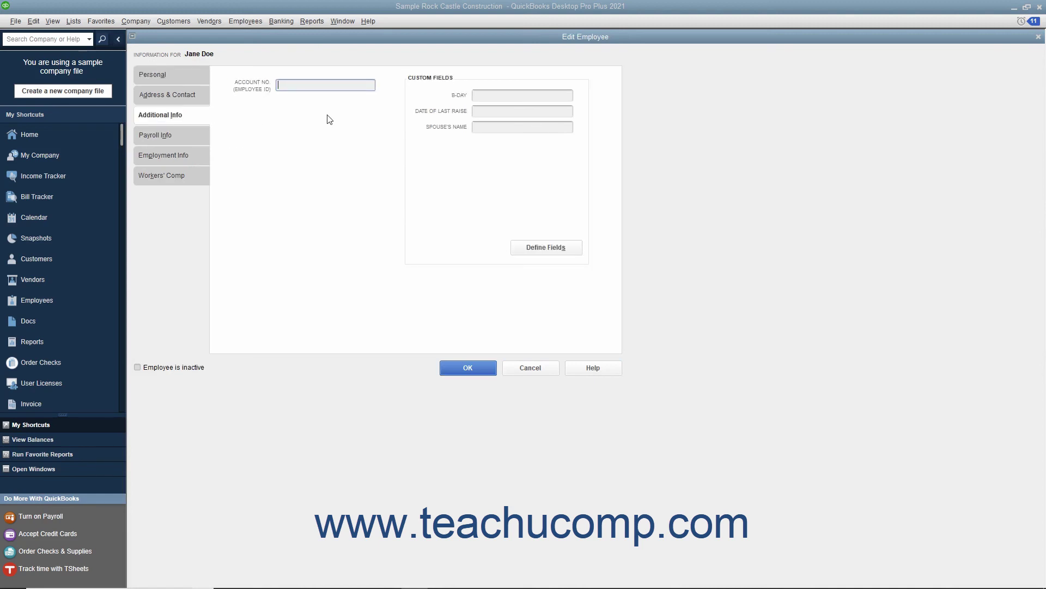
pyautogui.write('52')
pyautogui.click(467, 369)
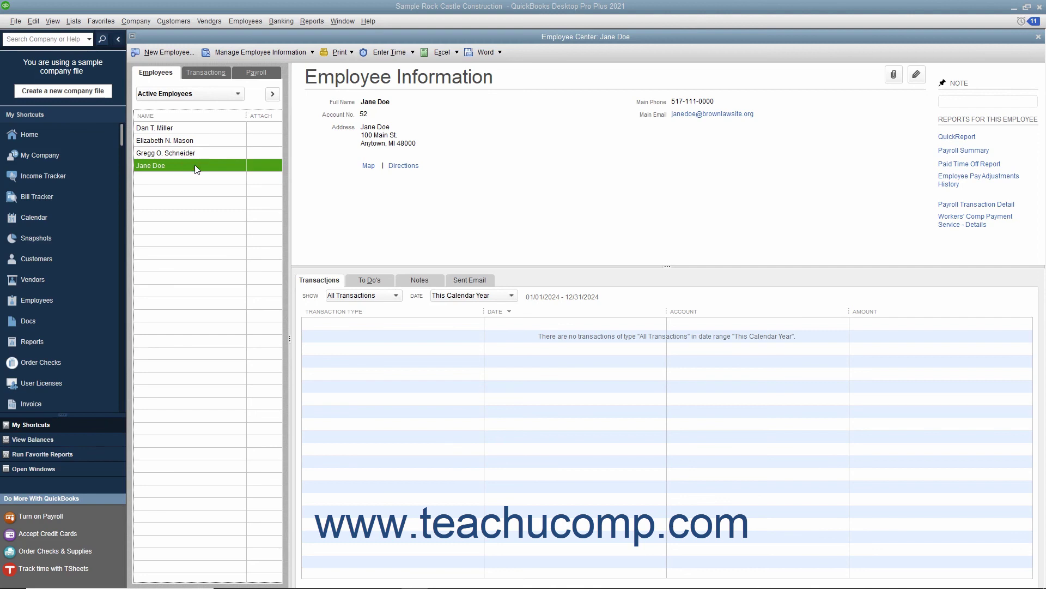
# Step: Delete the new employee record with Edit > Delete Employee and confirm it
pyautogui.click(33, 20)
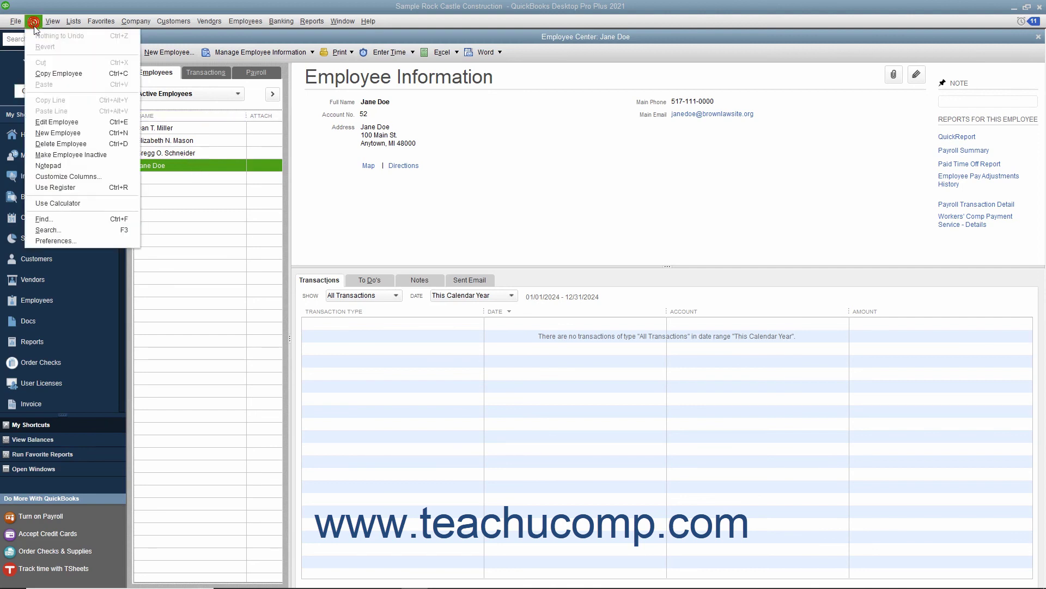
pyautogui.click(68, 143)
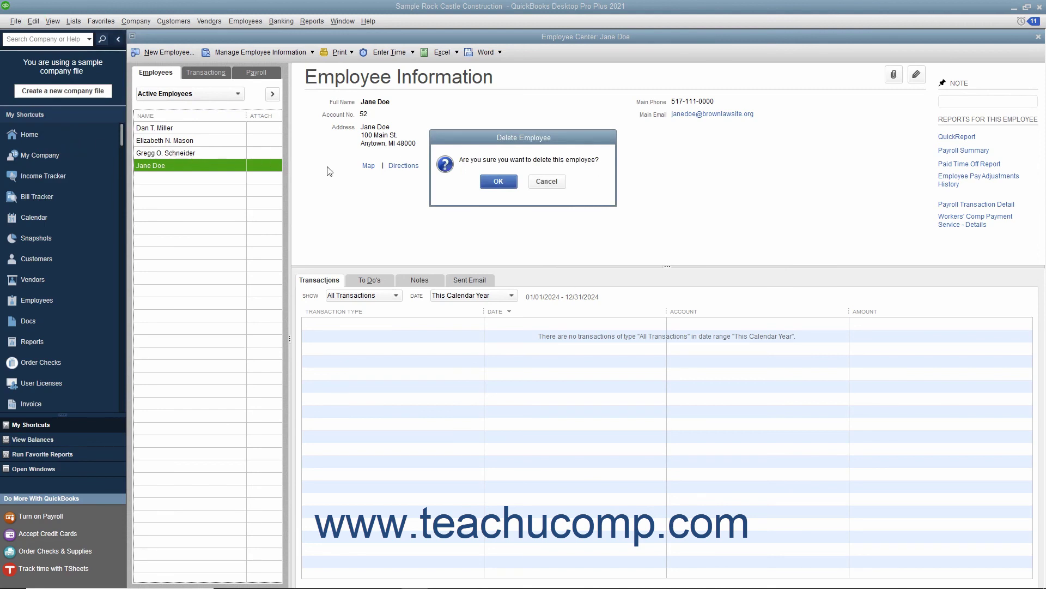
pyautogui.click(498, 182)
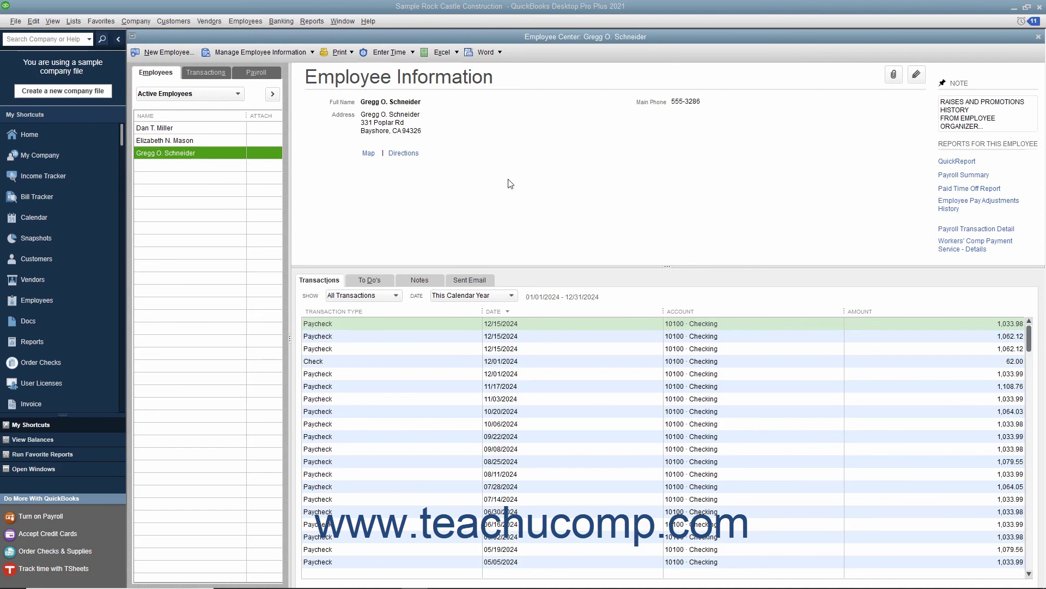